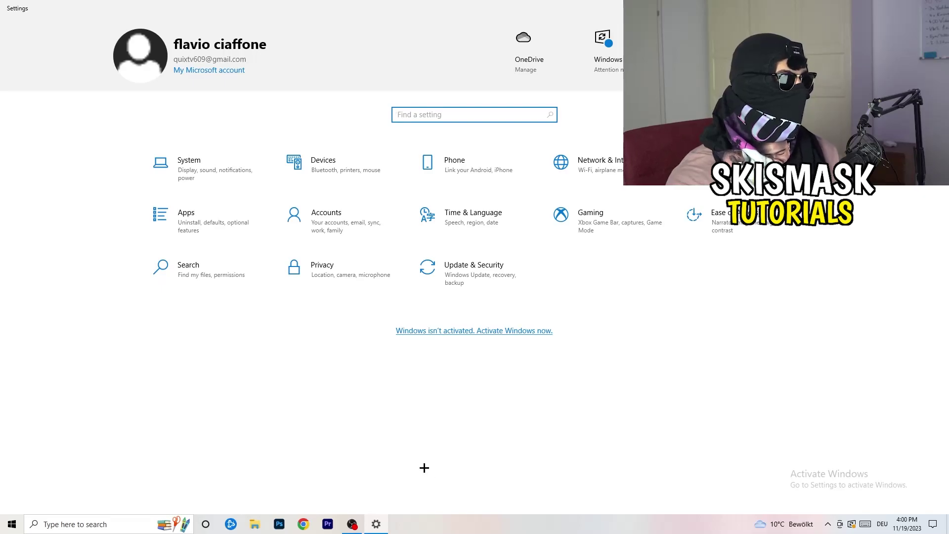
Step: Open the Captures page of the Gaming settings and review its recording options, including the maximum recording length choices
{"action": "left_click", "coordinate": [612, 225]}
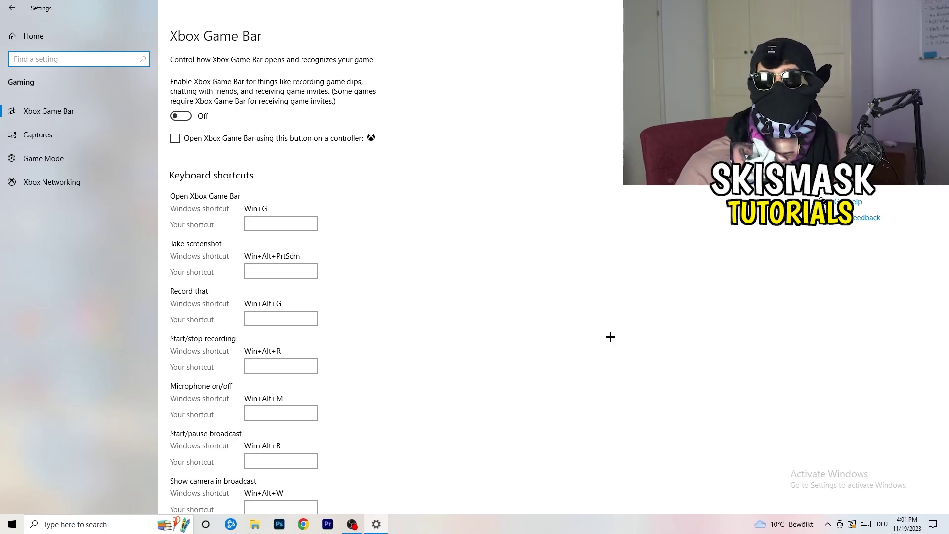
{"action": "left_click", "coordinate": [79, 137]}
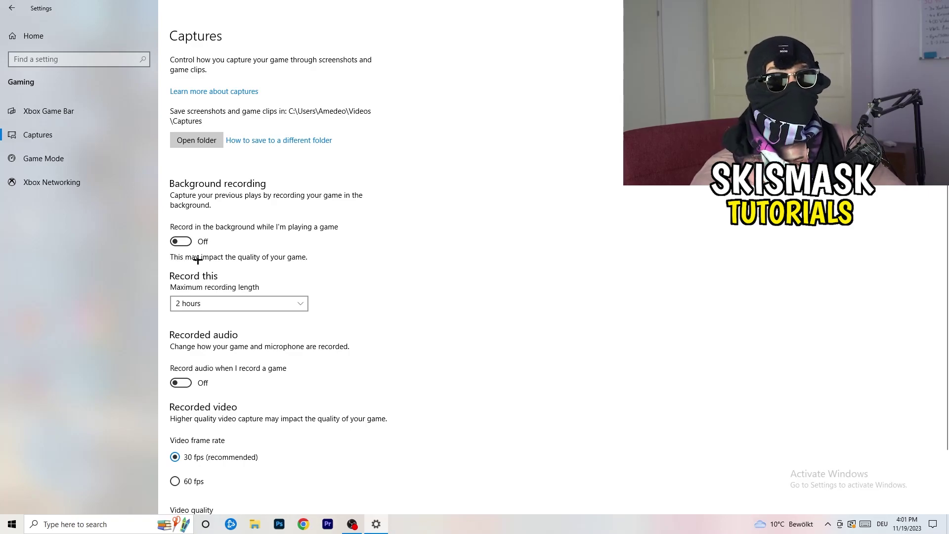
{"action": "left_click", "coordinate": [229, 304]}
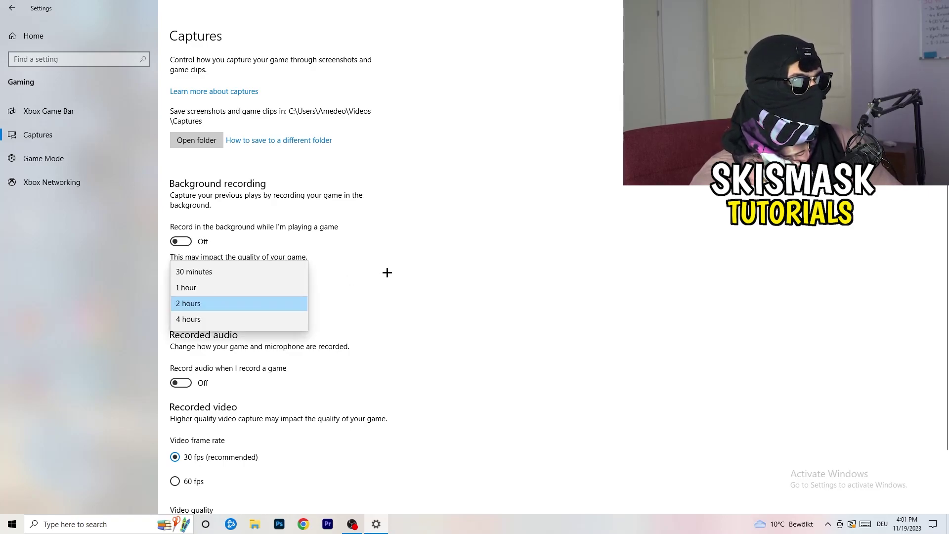
{"action": "left_click", "coordinate": [405, 268]}
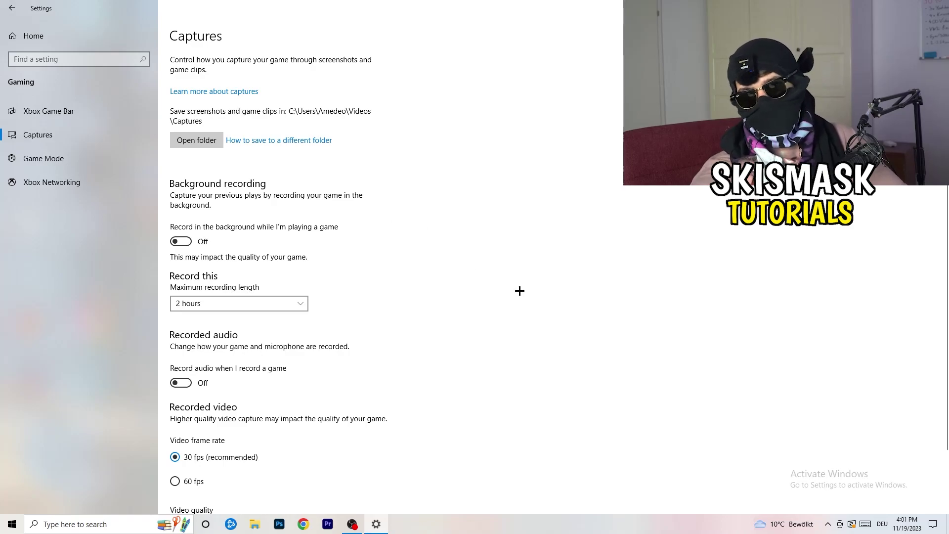
{"action": "left_click", "coordinate": [281, 303]}
{"action": "left_click", "coordinate": [607, 247]}
{"action": "scroll", "coordinate": [356, 396], "scroll_direction": "down", "scroll_amount": 2}
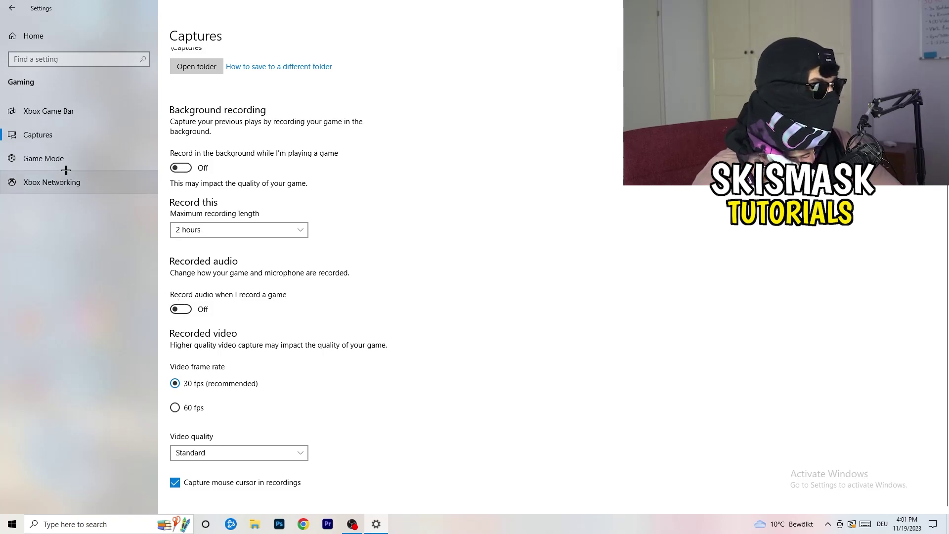
Step: View the Game Mode page of the Gaming settings, and close Settings
{"action": "left_click", "coordinate": [66, 155]}
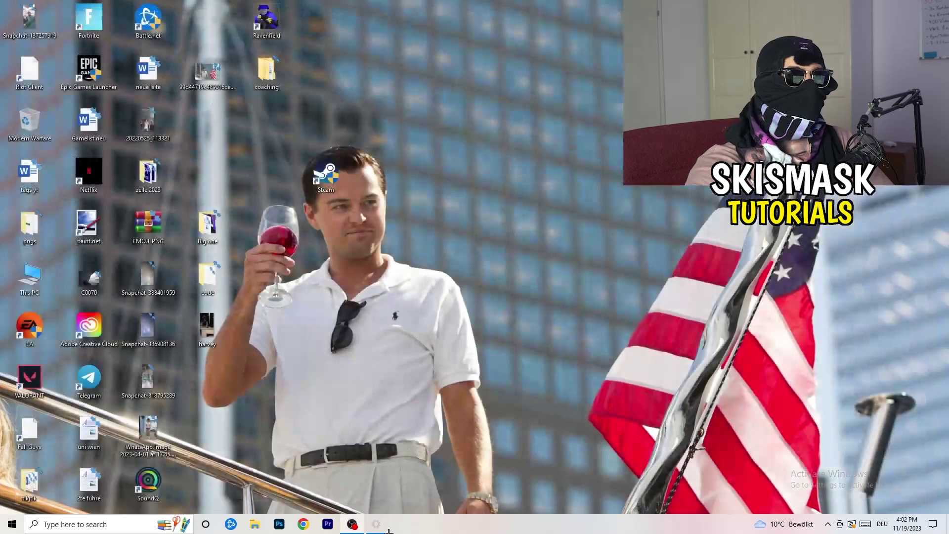
{"action": "left_click", "coordinate": [937, 6]}
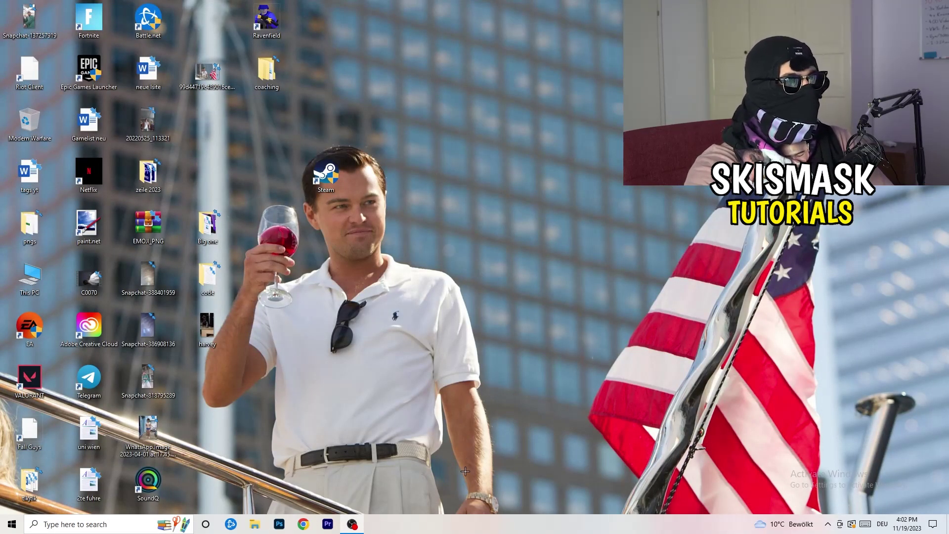
Step: Open Task Manager and maximize its window
{"action": "left_click_drag", "start_coordinate": [461, 520], "coordinate": [332, 462]}
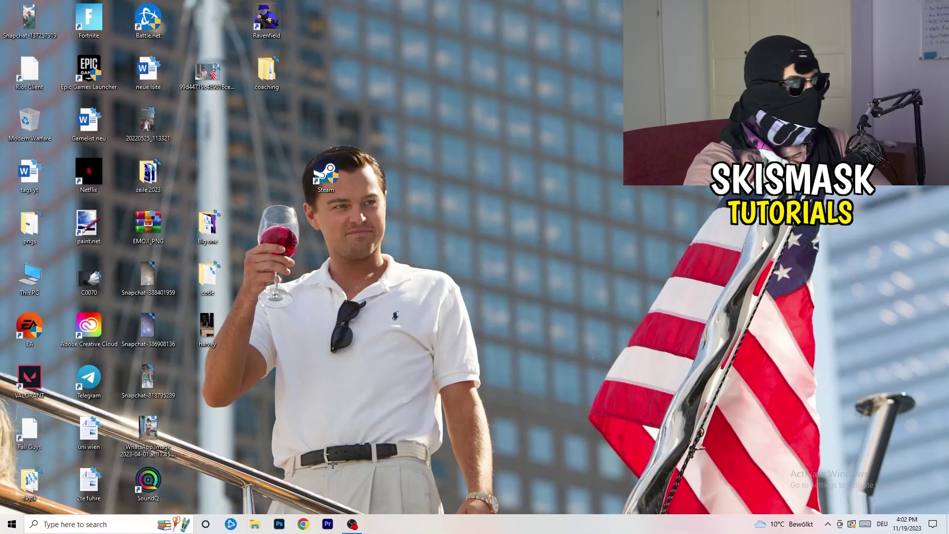
{"action": "right_click", "coordinate": [463, 529]}
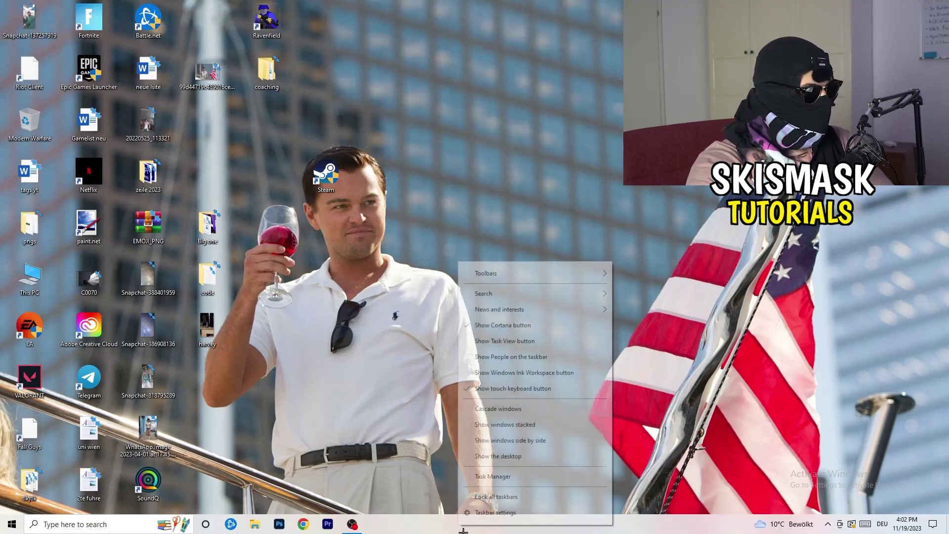
{"action": "left_click", "coordinate": [510, 480]}
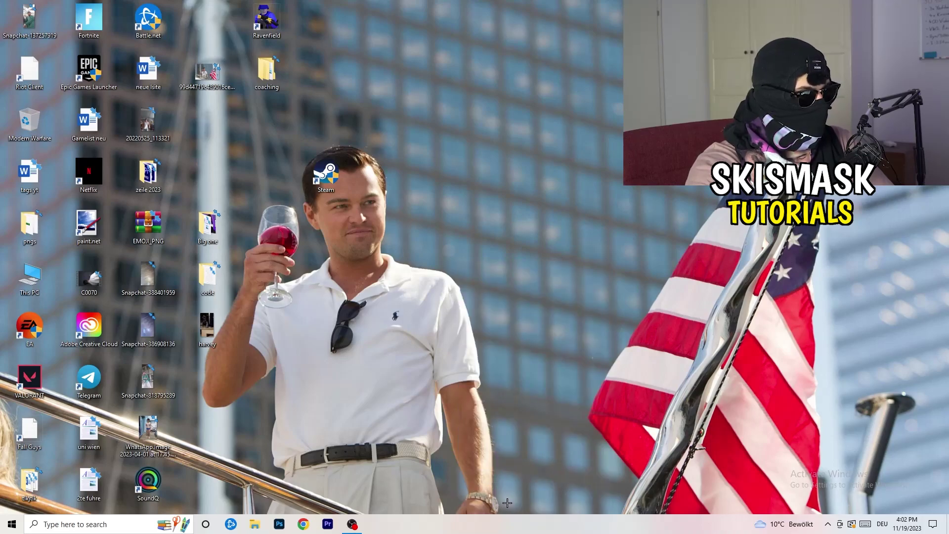
{"action": "left_click", "coordinate": [548, 25]}
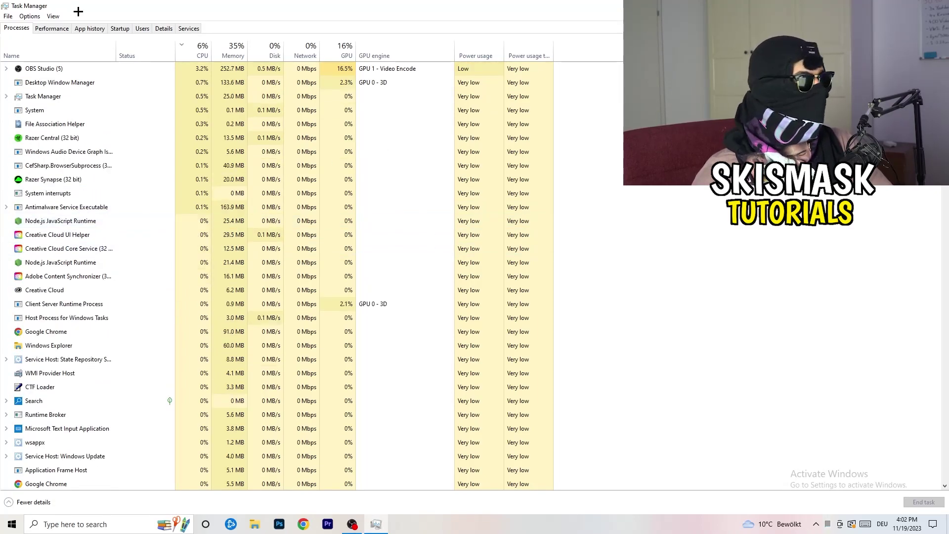
Step: Rank the running processes by GPU and by CPU usage, and view the task actions for OBS Studio
{"action": "left_click", "coordinate": [341, 49]}
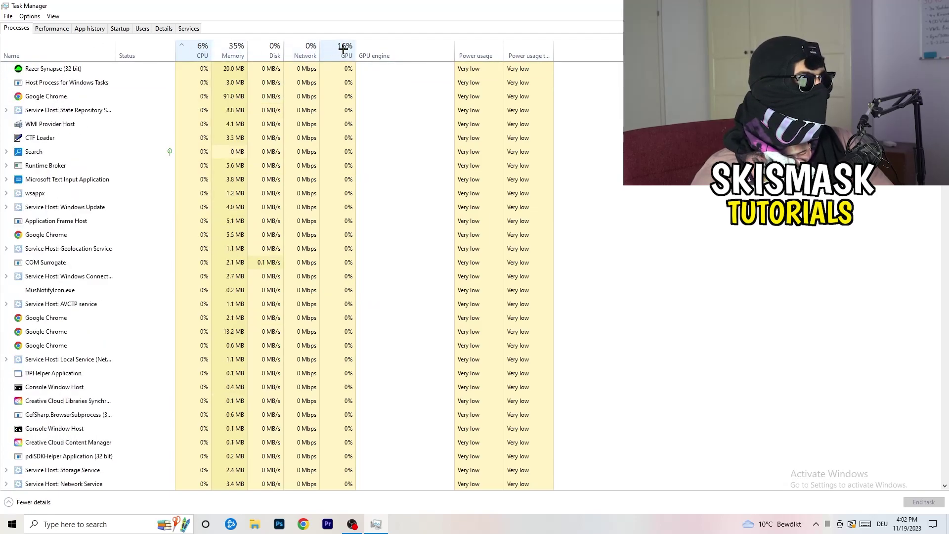
{"action": "left_click", "coordinate": [341, 49]}
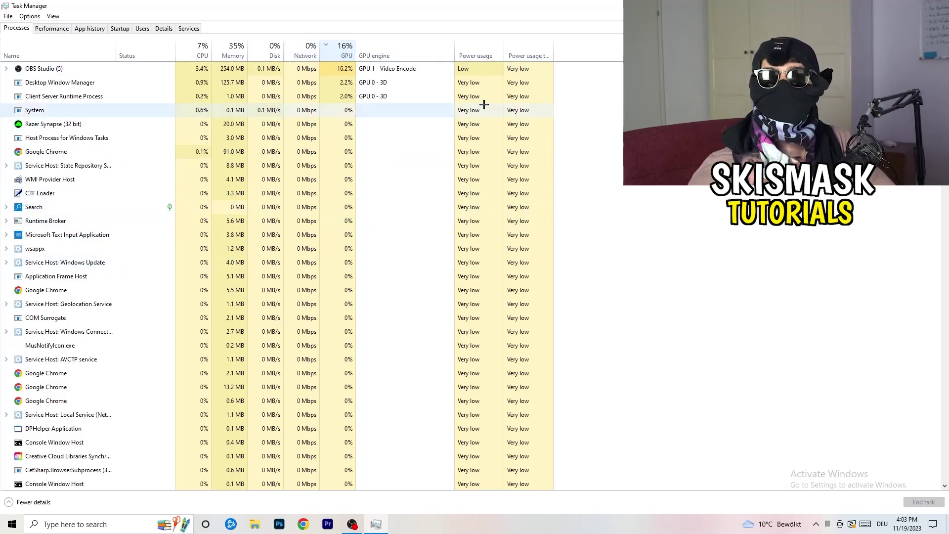
{"action": "right_click", "coordinate": [346, 73]}
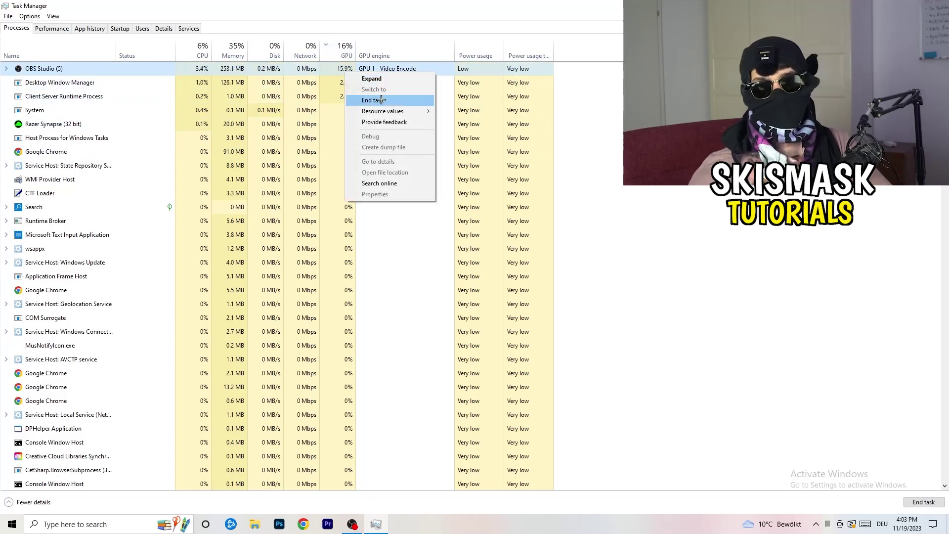
{"action": "left_click", "coordinate": [618, 120]}
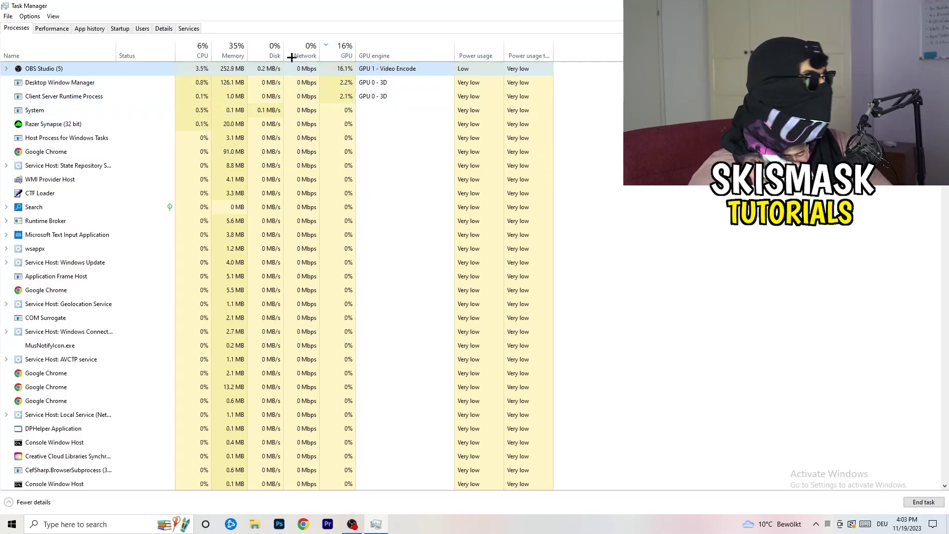
{"action": "left_click", "coordinate": [198, 51]}
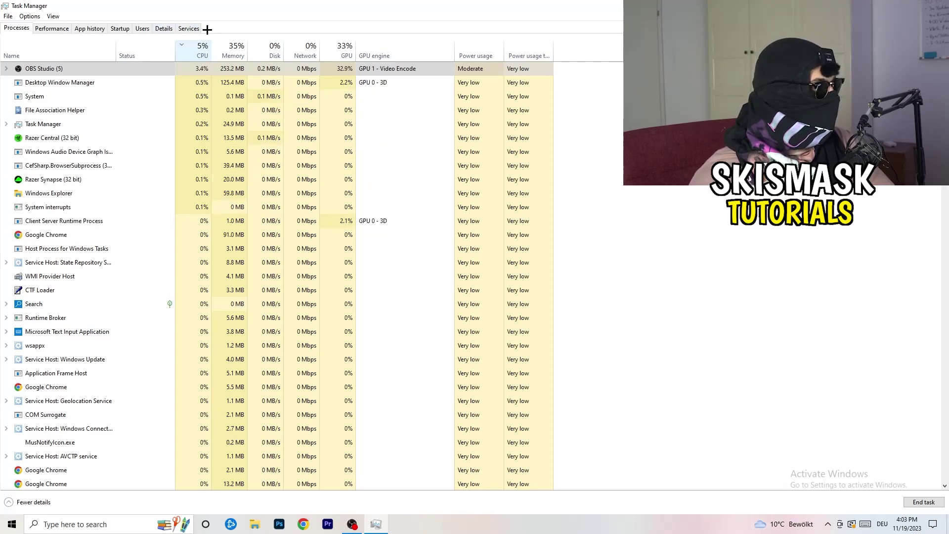
Step: Browse the detailed process list and view the priority levels available for a Creative Cloud UI Helper process
{"action": "left_click", "coordinate": [162, 28]}
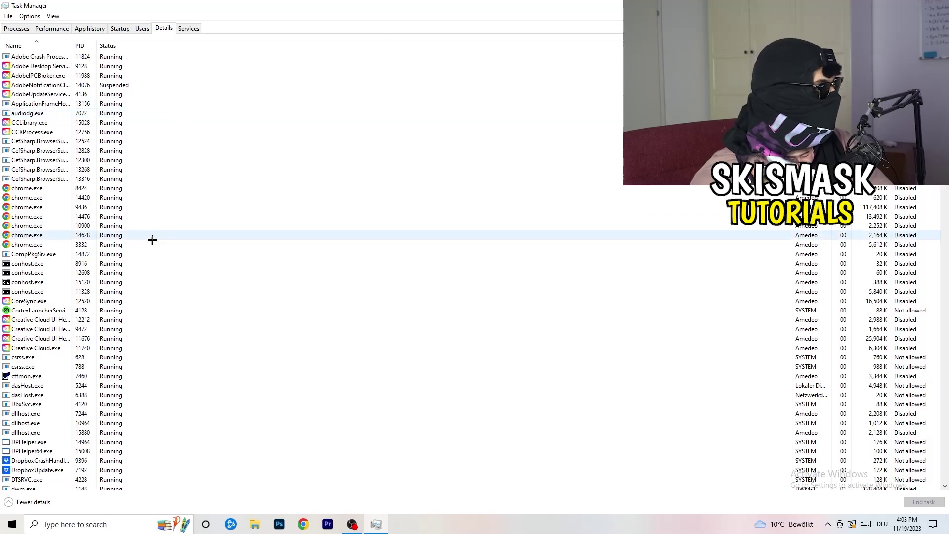
{"action": "scroll", "coordinate": [140, 257], "scroll_direction": "down", "scroll_amount": 3}
{"action": "scroll", "coordinate": [164, 212], "scroll_direction": "up", "scroll_amount": 3}
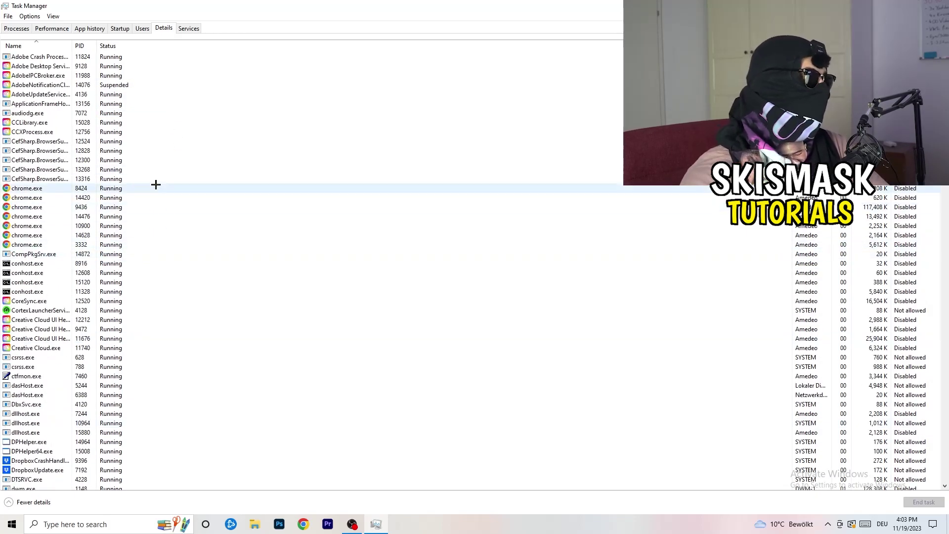
{"action": "scroll", "coordinate": [54, 257], "scroll_direction": "down", "scroll_amount": 3}
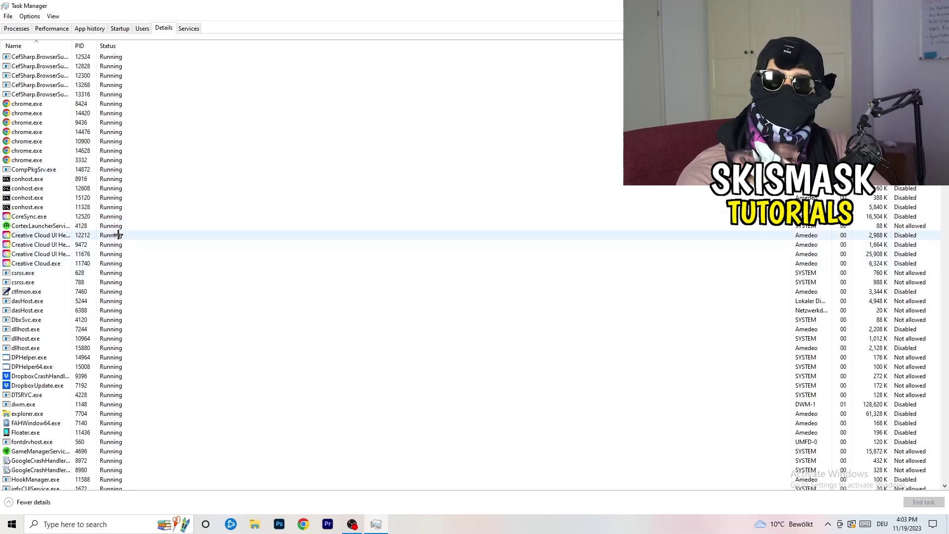
{"action": "right_click", "coordinate": [40, 254]}
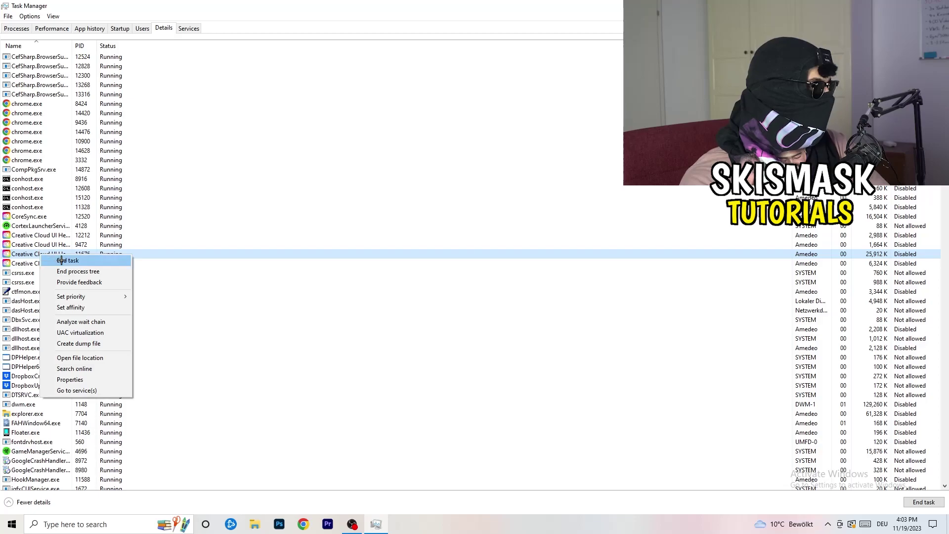
{"action": "mouse_move", "coordinate": [79, 296]}
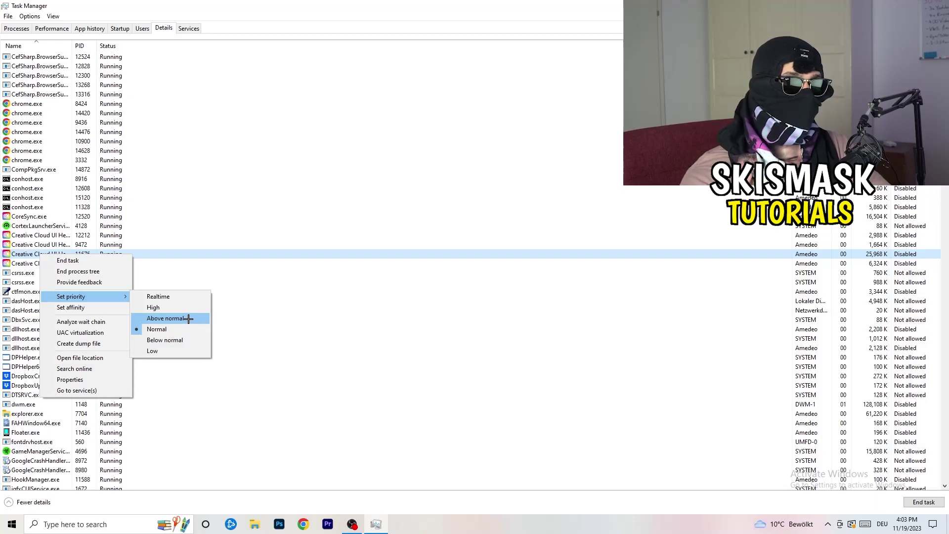
Step: Review the startup apps and the actions available for DT_Startup, and close Task Manager
{"action": "left_click", "coordinate": [129, 30]}
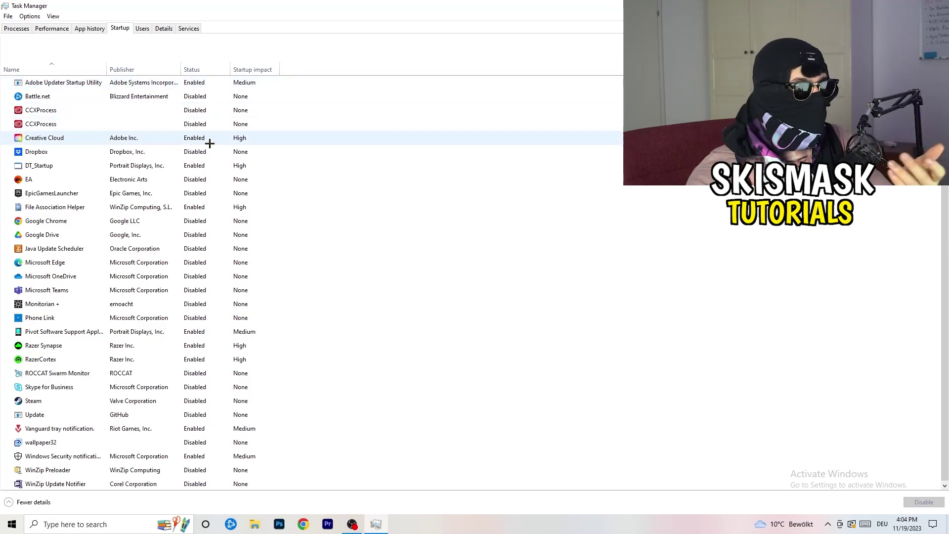
{"action": "right_click", "coordinate": [218, 162]}
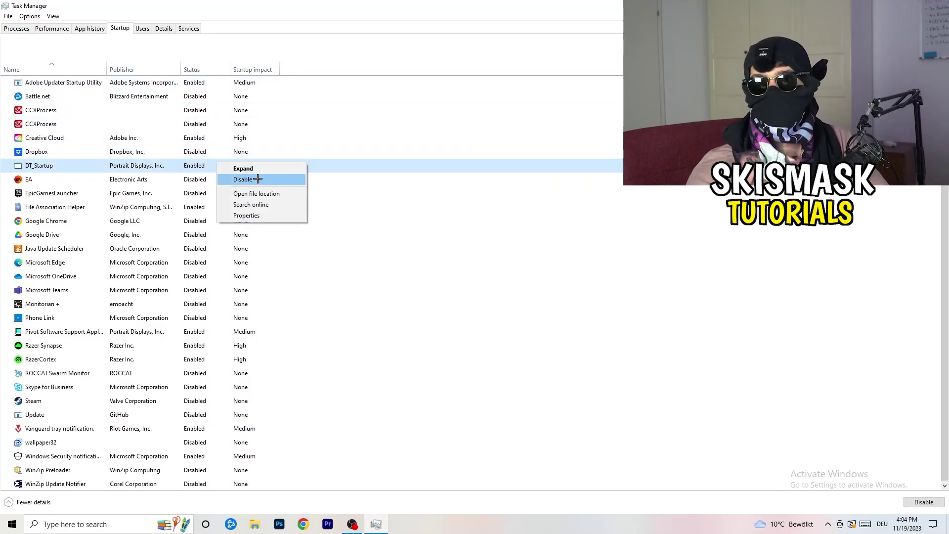
{"action": "key", "text": "Escape"}
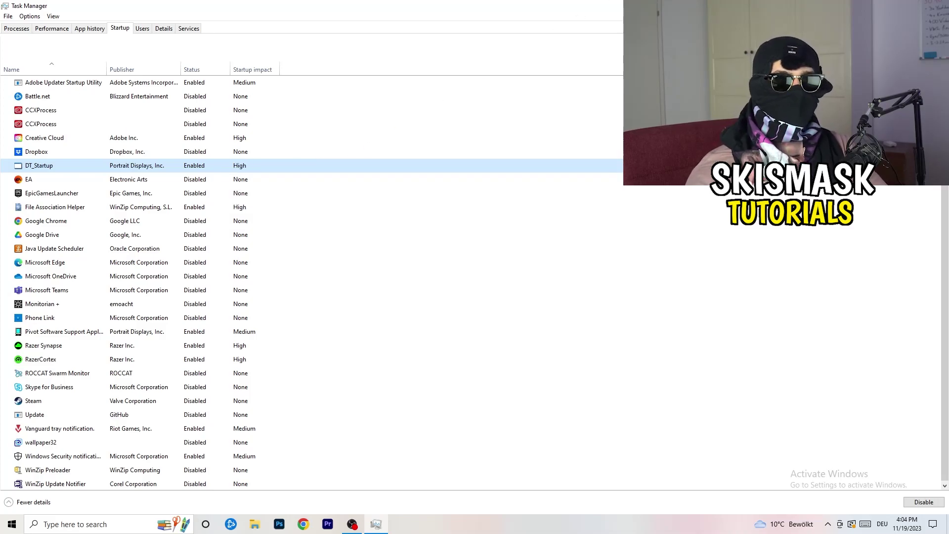
{"action": "key", "text": "alt+F4"}
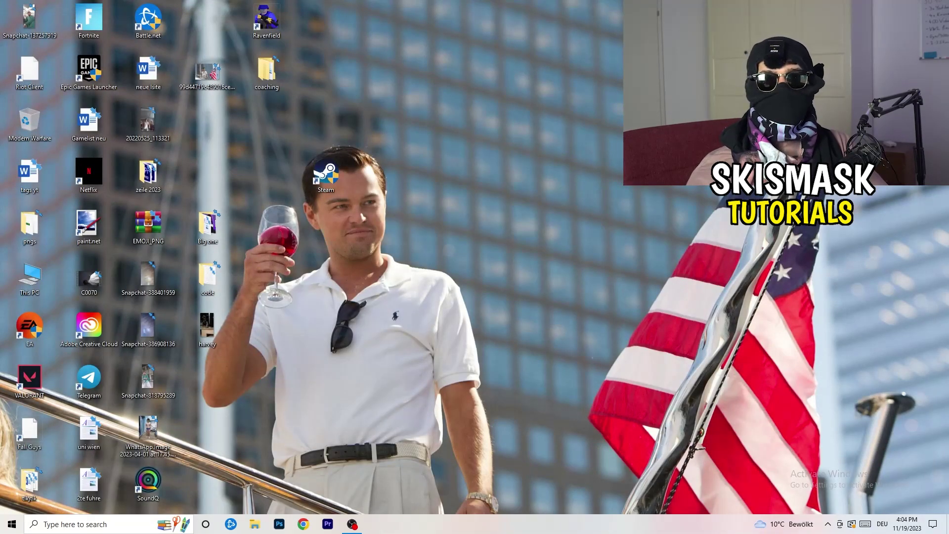
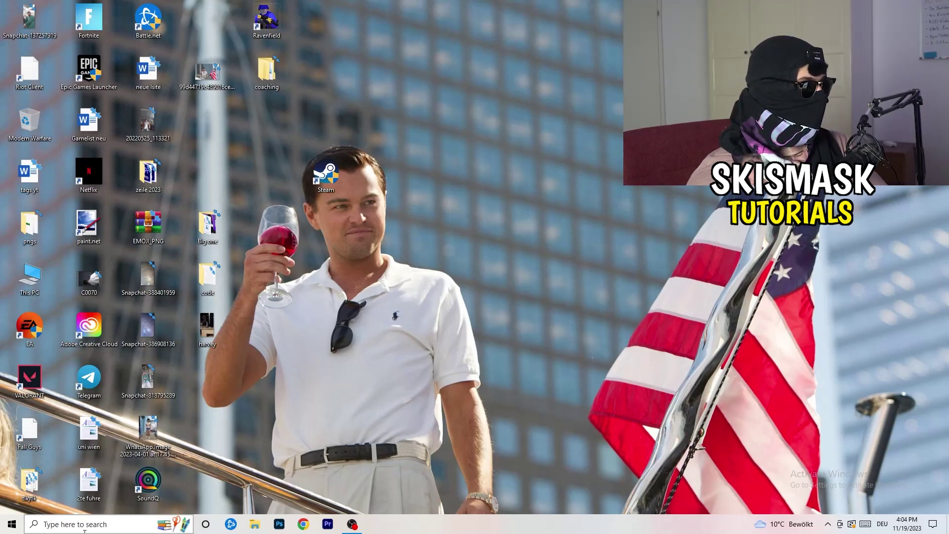
Step: Open the System display settings and review the scale and layout options, including the text and app size choices
{"action": "left_click", "coordinate": [4, 531]}
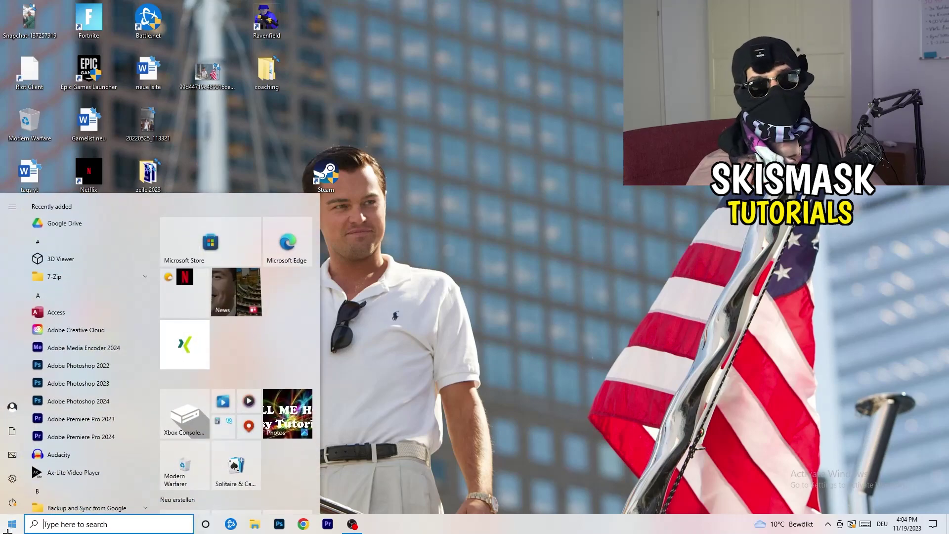
{"action": "left_click", "coordinate": [12, 480]}
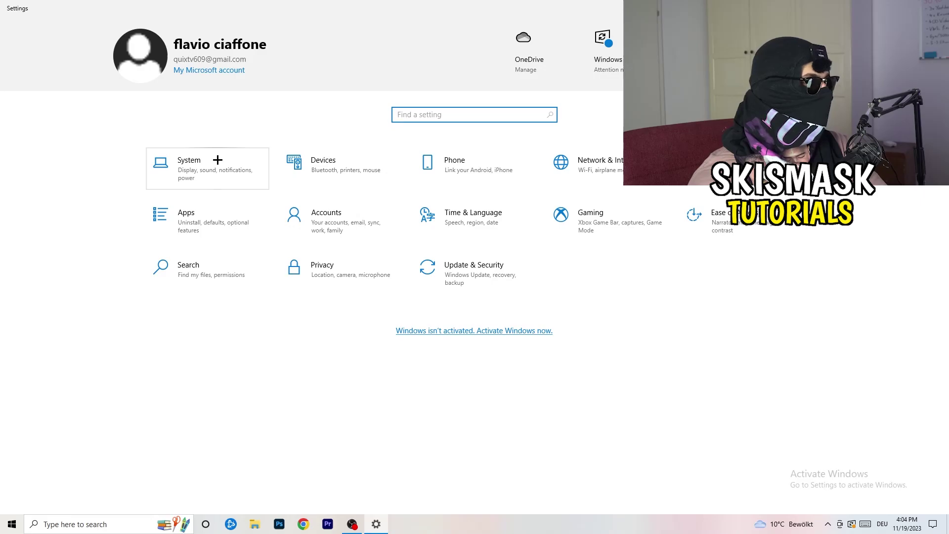
{"action": "left_click", "coordinate": [223, 160]}
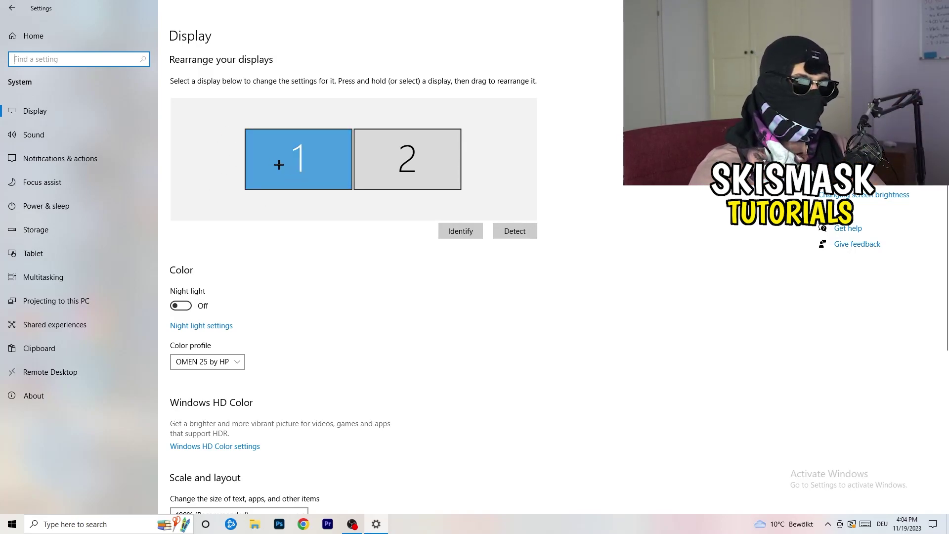
{"action": "scroll", "coordinate": [345, 180], "scroll_direction": "down", "scroll_amount": 1}
{"action": "scroll", "coordinate": [345, 180], "scroll_direction": "down", "scroll_amount": 4}
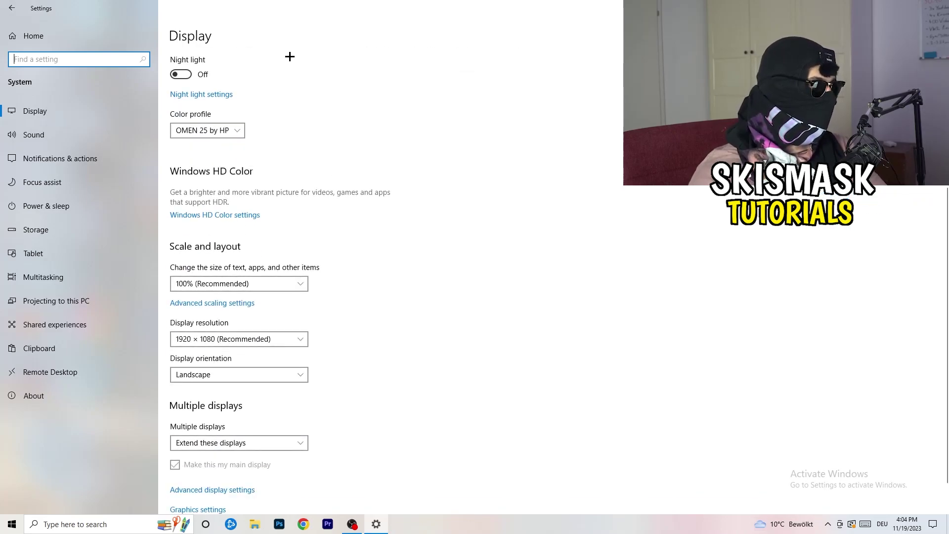
{"action": "left_click", "coordinate": [272, 287]}
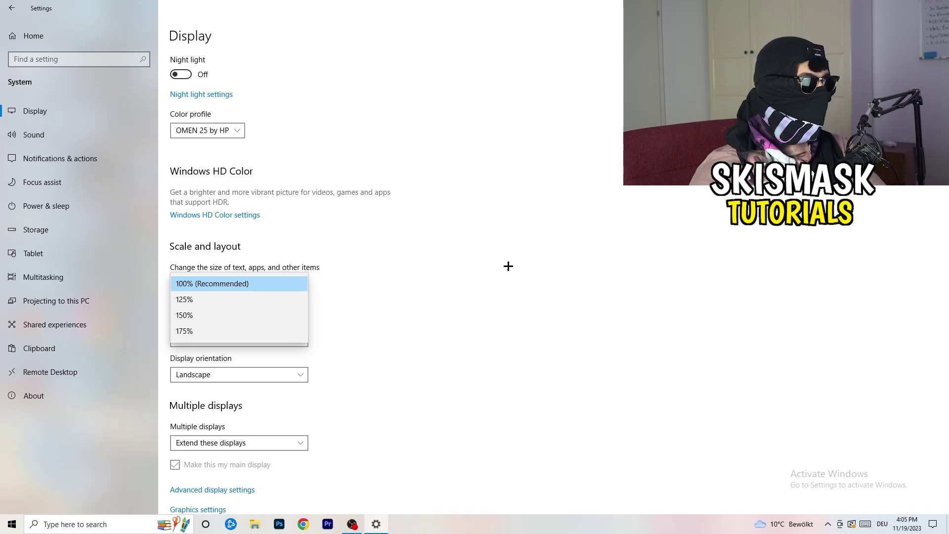
{"action": "left_click", "coordinate": [475, 264]}
{"action": "scroll", "coordinate": [420, 269], "scroll_direction": "down", "scroll_amount": 1}
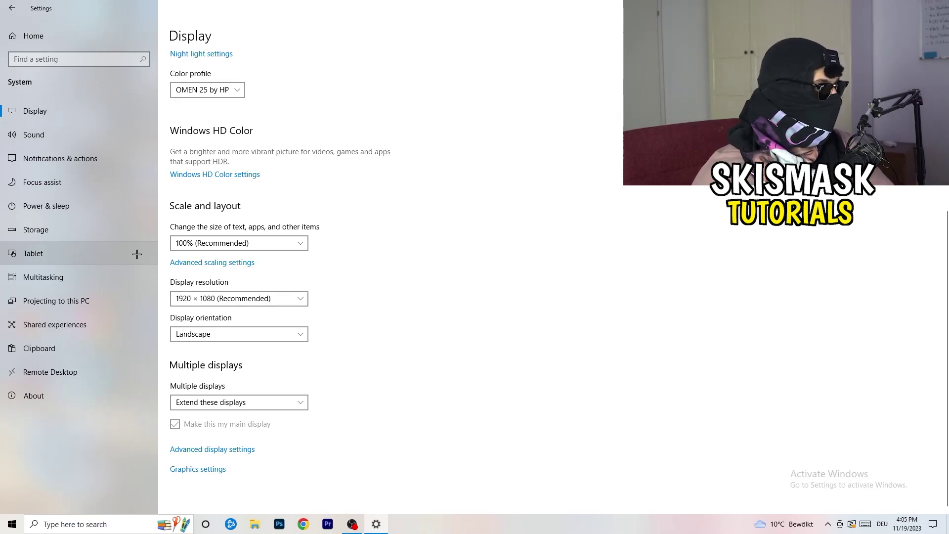
Step: Open the additional power settings from Power & sleep and view the full list of power plans, including the additional plans
{"action": "left_click", "coordinate": [73, 209]}
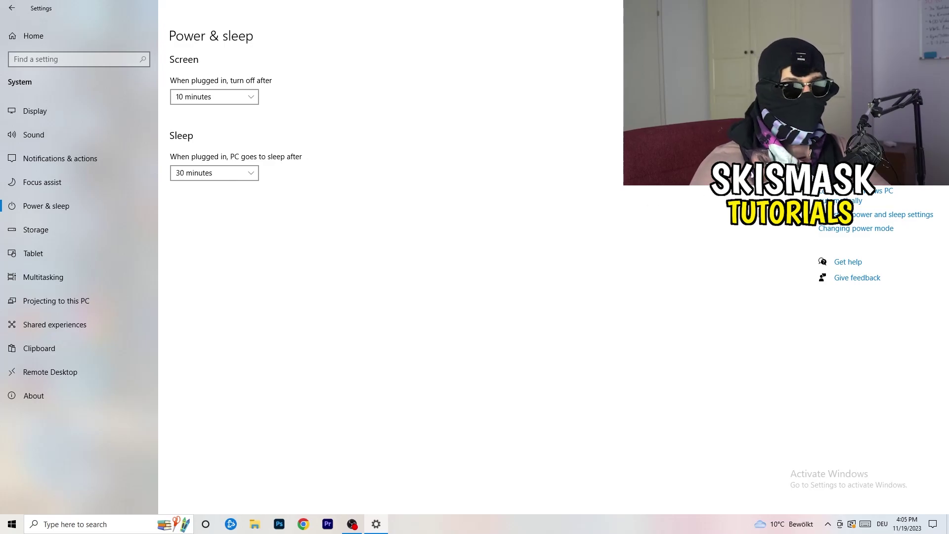
{"action": "left_click", "coordinate": [875, 214]}
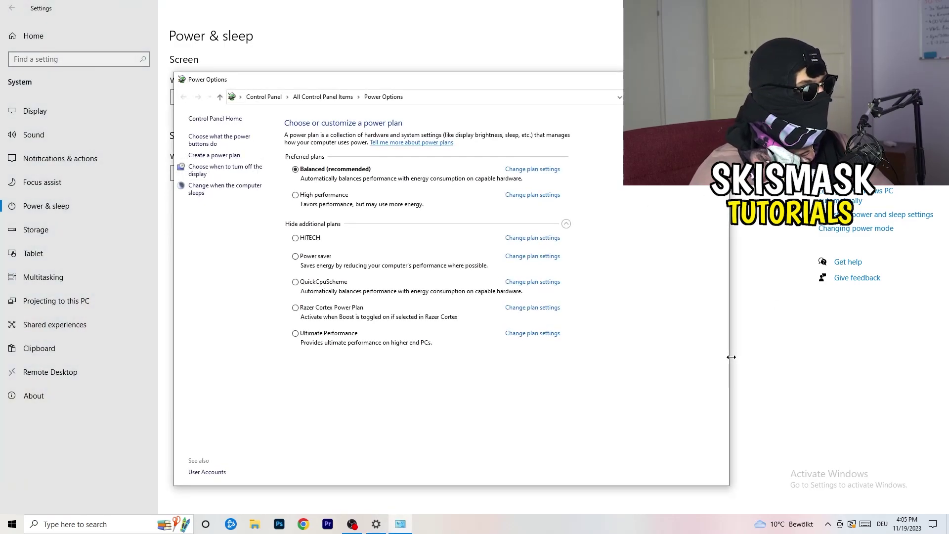
{"action": "left_click", "coordinate": [566, 224]}
{"action": "left_click", "coordinate": [566, 224]}
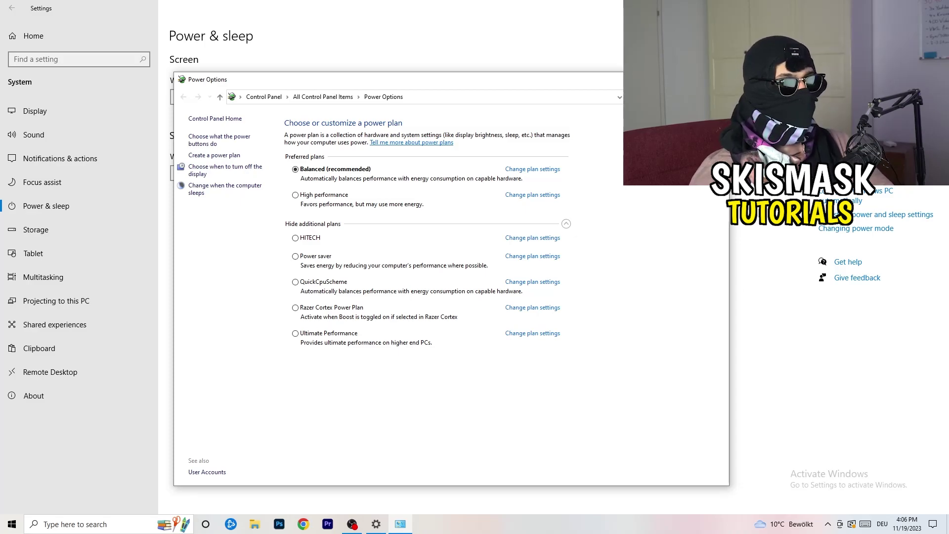
Step: Close Power Options and open the Storage Sense configuration from the Storage settings
{"action": "key", "text": "alt+F4"}
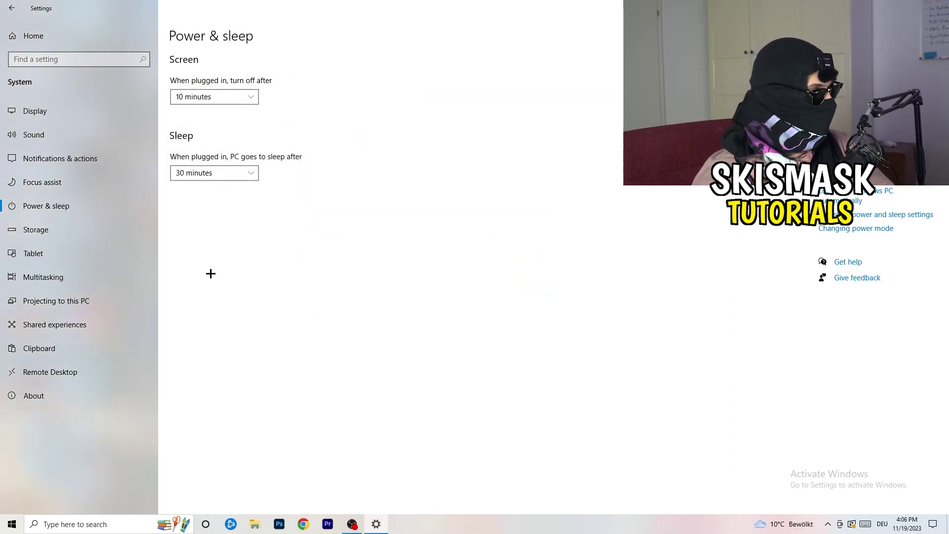
{"action": "left_click", "coordinate": [66, 237]}
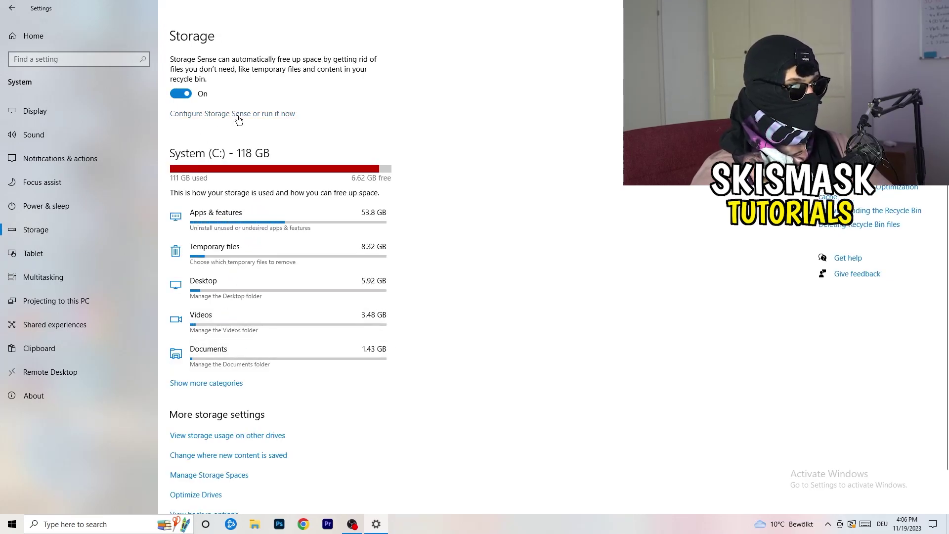
{"action": "left_click", "coordinate": [238, 116]}
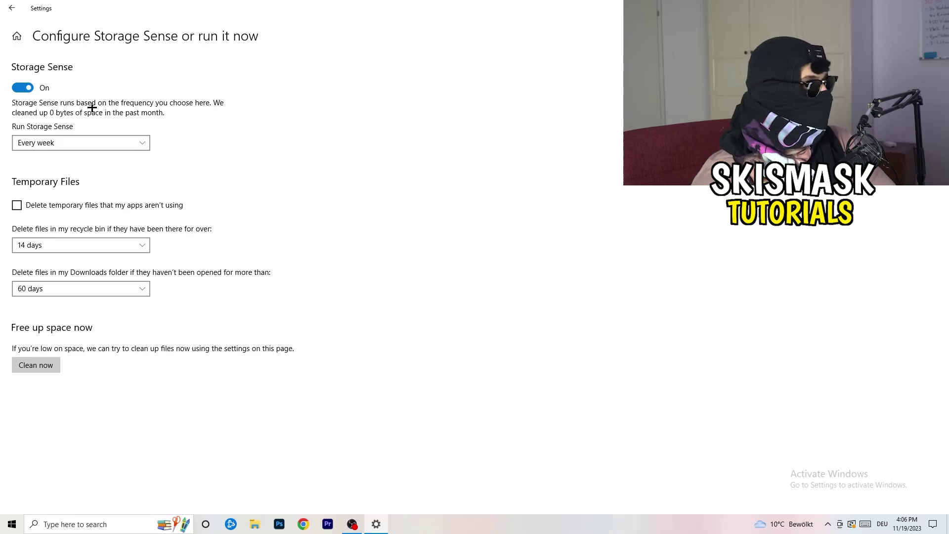
Step: Keep Storage Sense running every week and enable deletion of temporary files that apps aren't using
{"action": "left_click", "coordinate": [99, 143]}
{"action": "left_click", "coordinate": [119, 144]}
{"action": "left_click", "coordinate": [59, 207]}
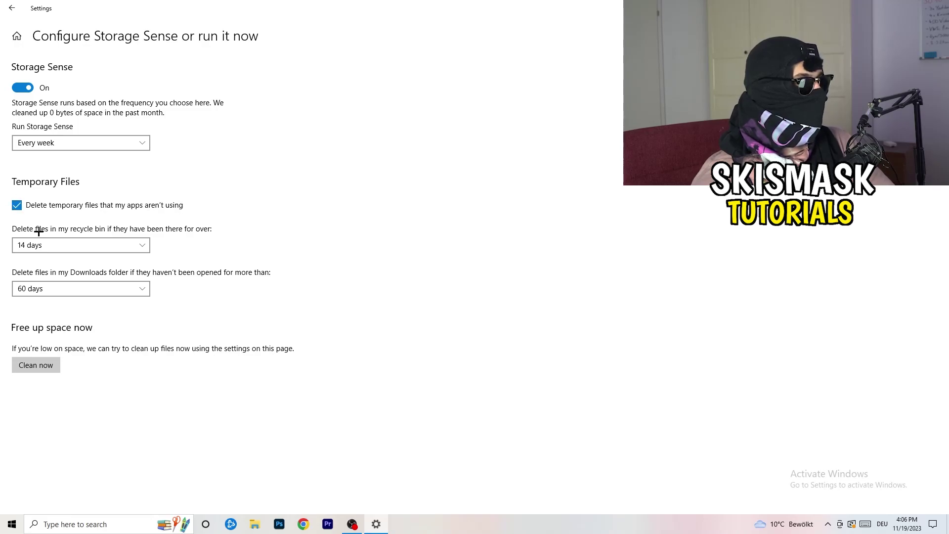
Step: Review the available retention periods for recycle bin files and for unopened files in the Downloads folder
{"action": "left_click", "coordinate": [73, 246]}
{"action": "left_click", "coordinate": [326, 195]}
{"action": "left_click", "coordinate": [149, 246]}
{"action": "left_click", "coordinate": [381, 195]}
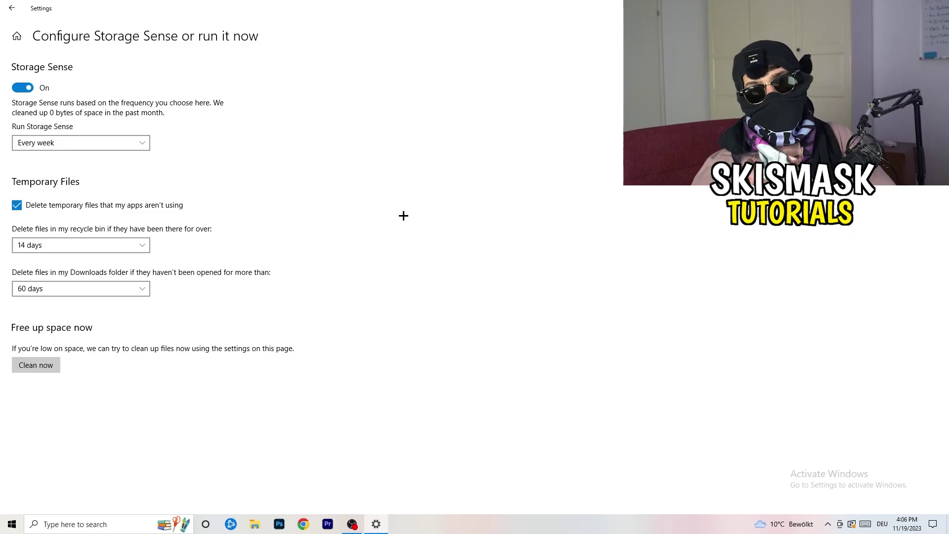
{"action": "left_click", "coordinate": [87, 290]}
{"action": "left_click", "coordinate": [314, 262]}
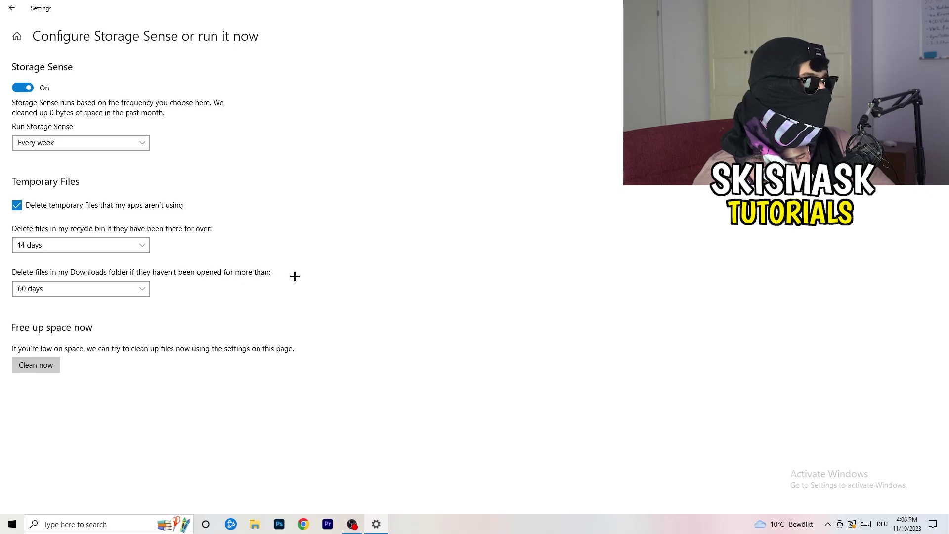
{"action": "left_click", "coordinate": [96, 298]}
{"action": "left_click", "coordinate": [467, 241]}
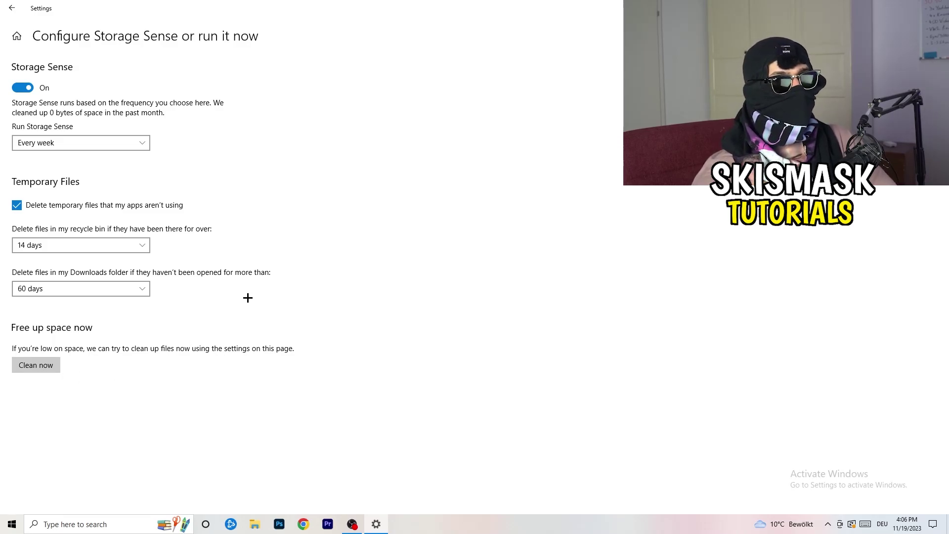
Step: Leave the Storage settings, check the Windows Update status under Update & Security, and close Settings
{"action": "left_click", "coordinate": [11, 9]}
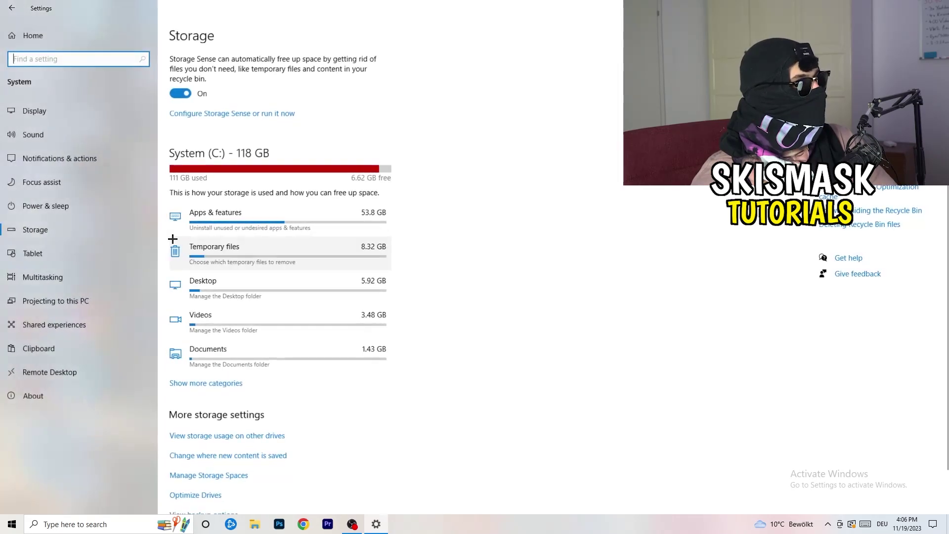
{"action": "left_click", "coordinate": [11, 8]}
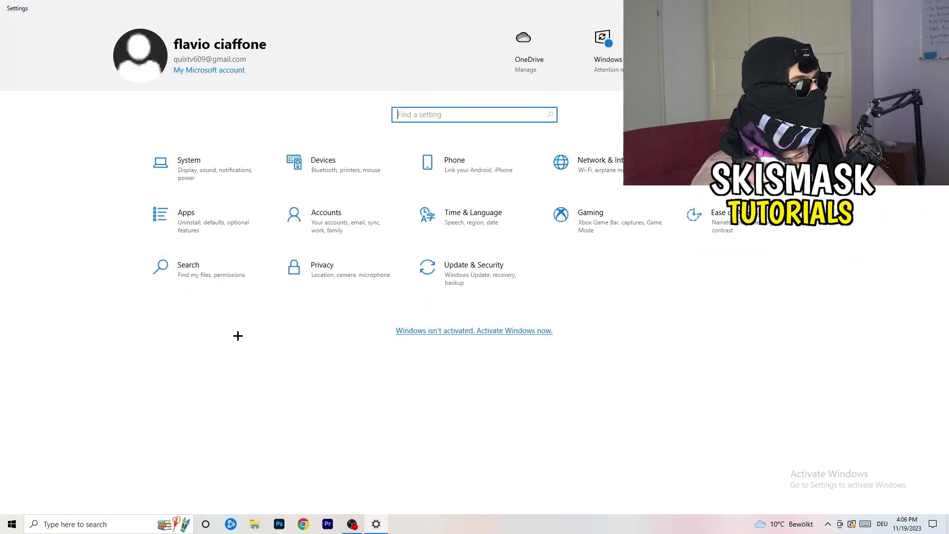
{"action": "left_click", "coordinate": [467, 279]}
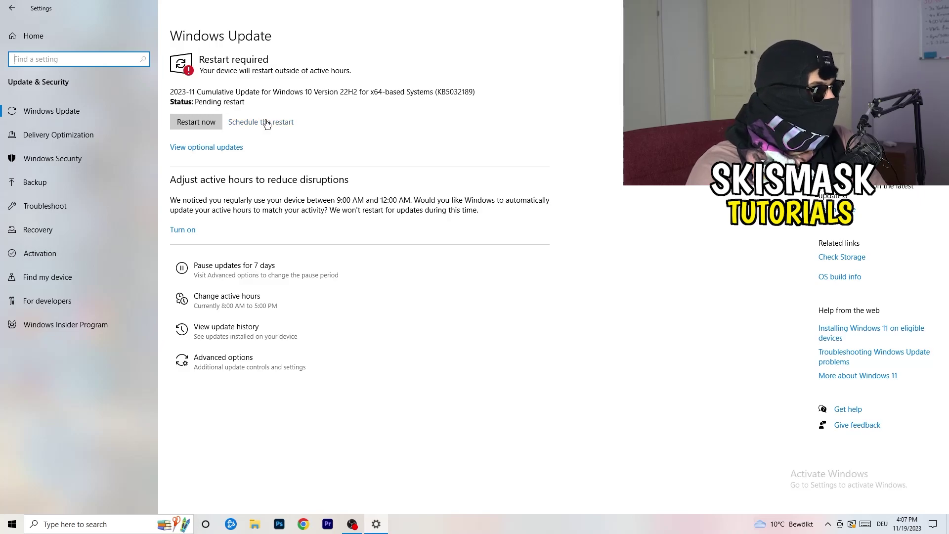
{"action": "key", "text": "alt+F4"}
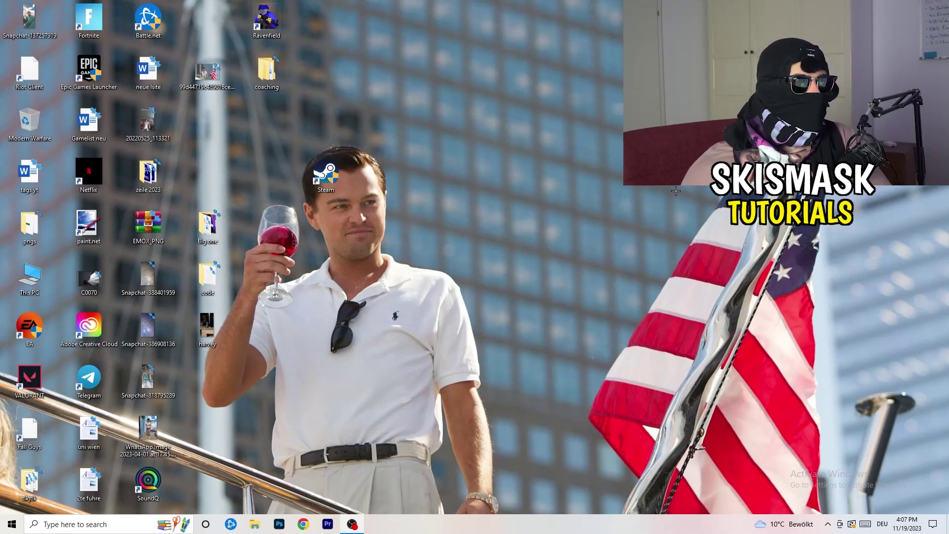
Step: Open the NVIDIA Control Panel from the desktop and go to Adjust image settings with preview
{"action": "right_click", "coordinate": [575, 209]}
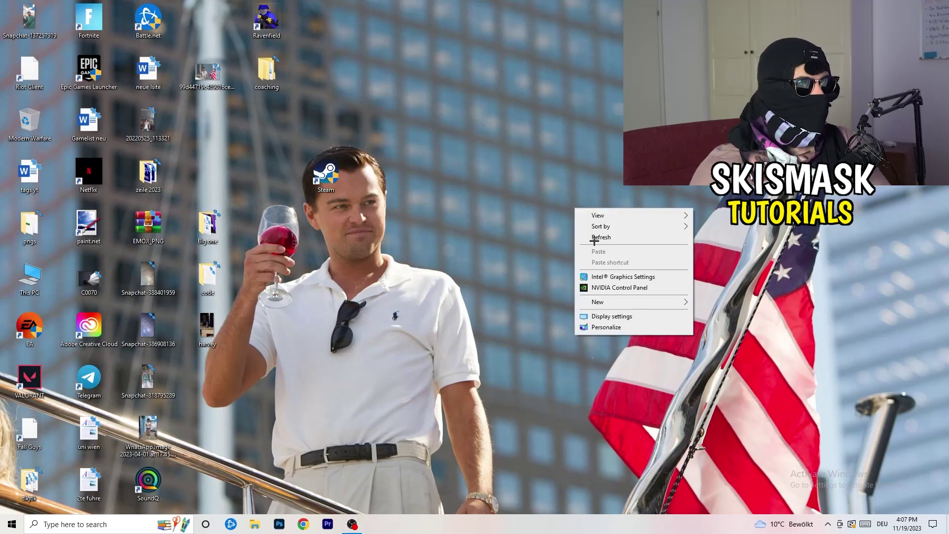
{"action": "left_click", "coordinate": [633, 290]}
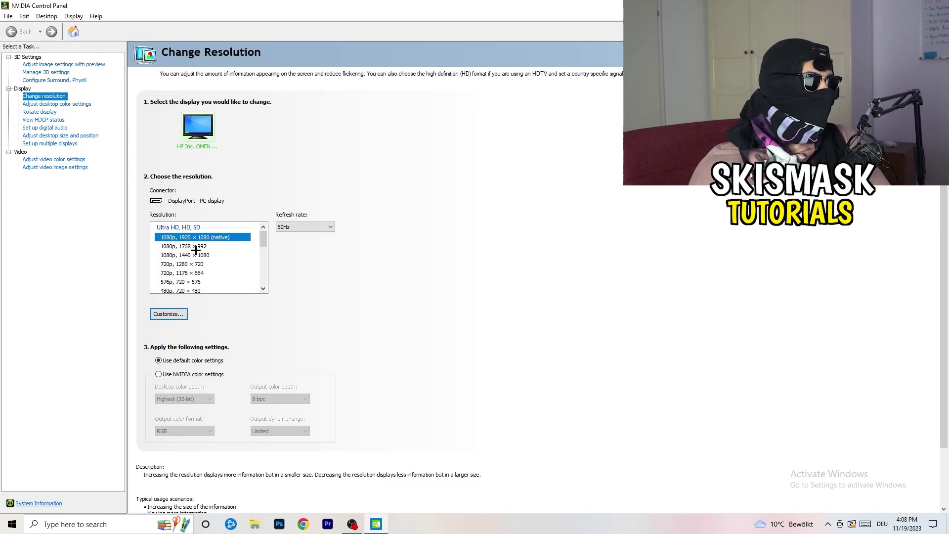
{"action": "left_click", "coordinate": [53, 65]}
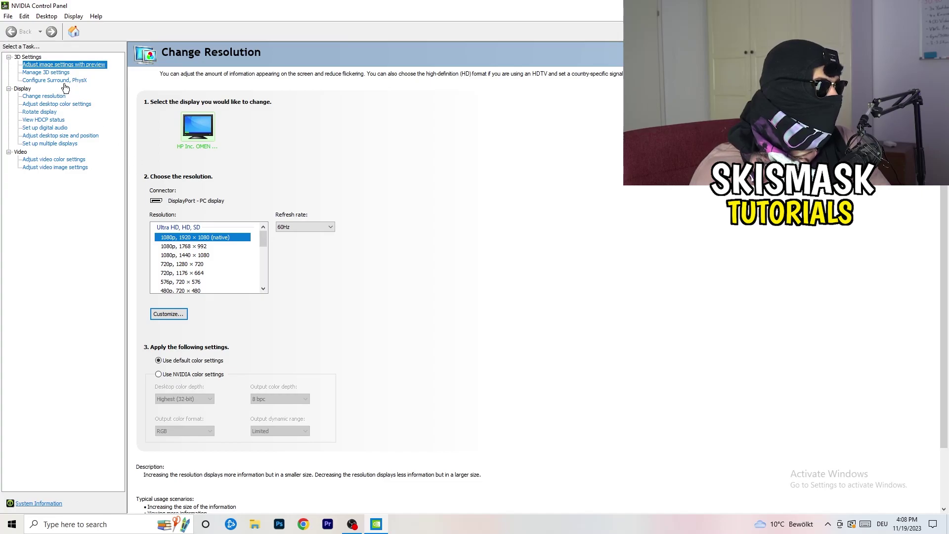